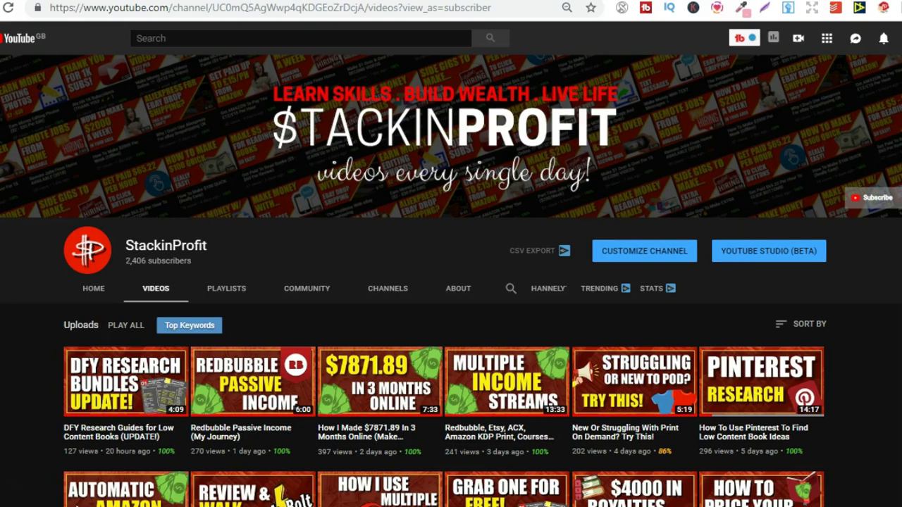
- Scroll down through the Gumroad PrintinProfits course page and back up to its top
scroll(451, 282, down, 3)
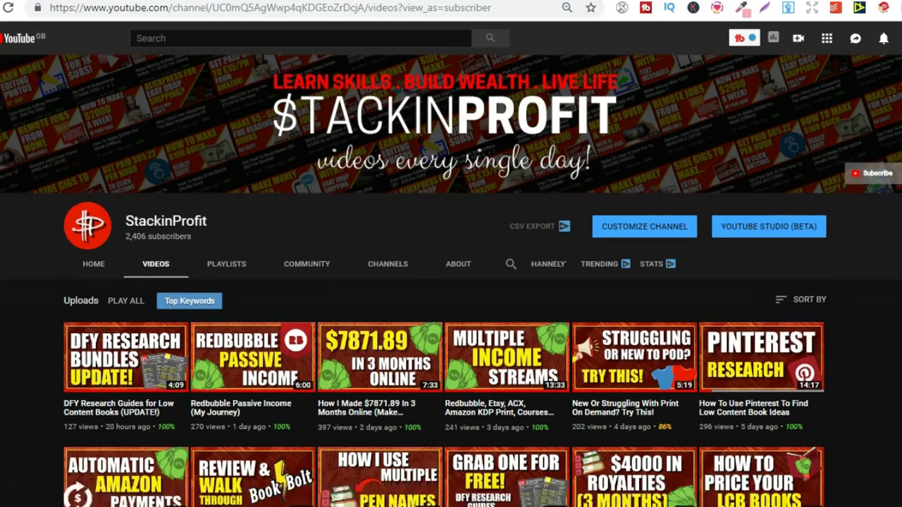
scroll(452, 282, down, 6)
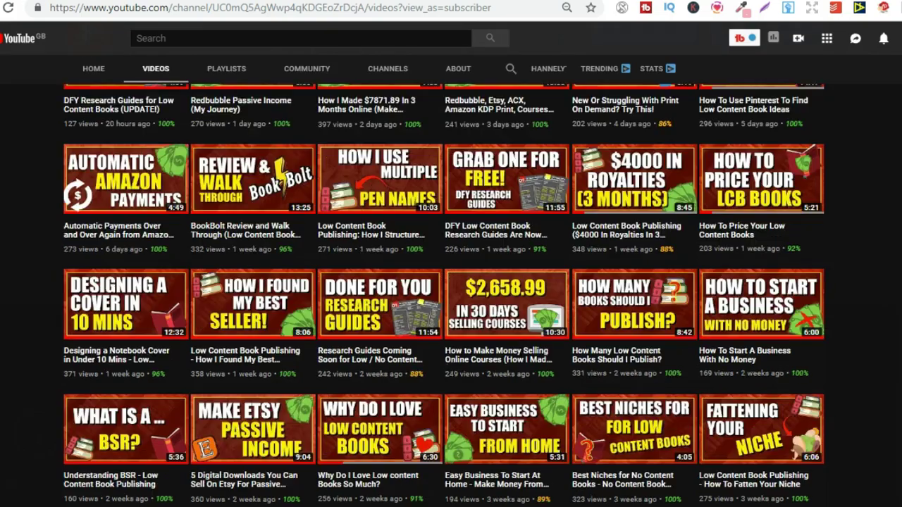
scroll(451, 282, down, 5)
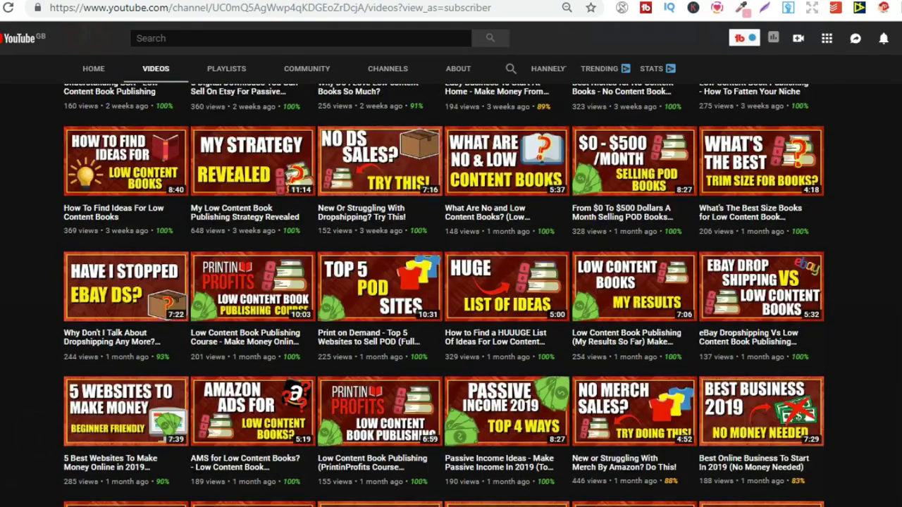
scroll(451, 282, down, 2)
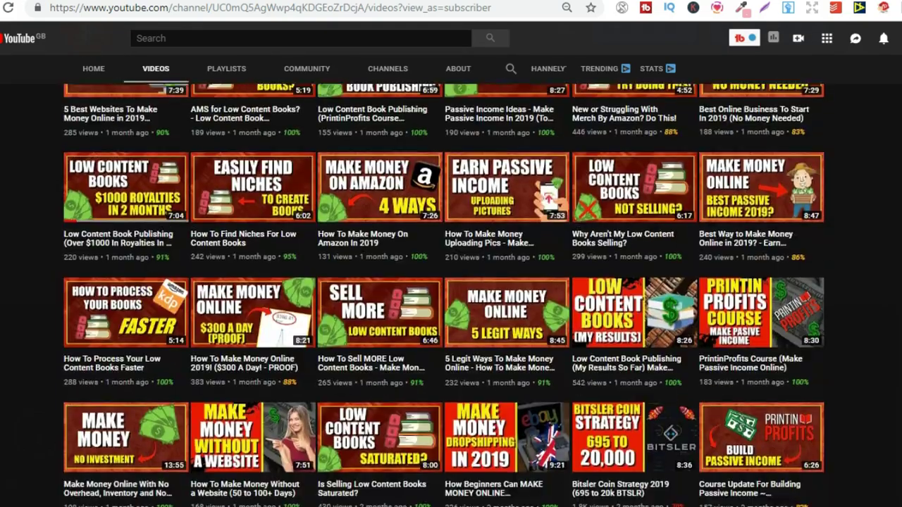
scroll(451, 282, up, 4)
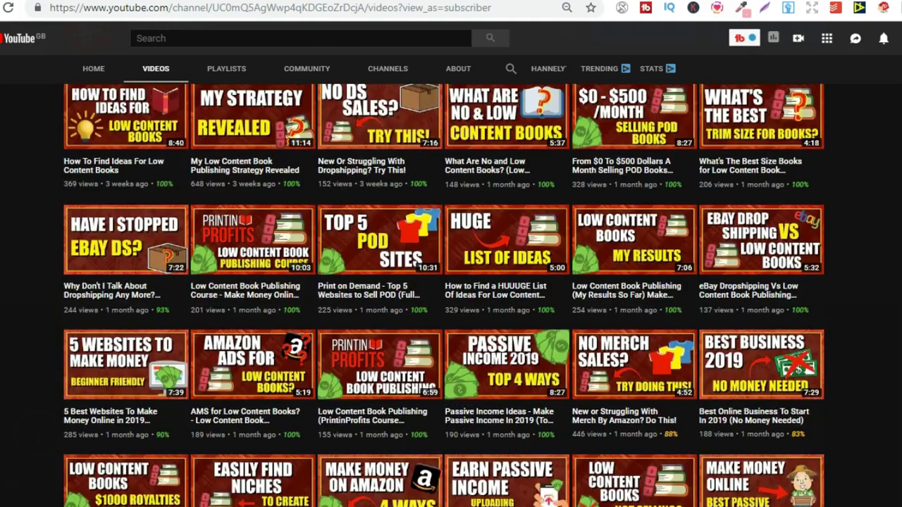
scroll(451, 282, up, 2)
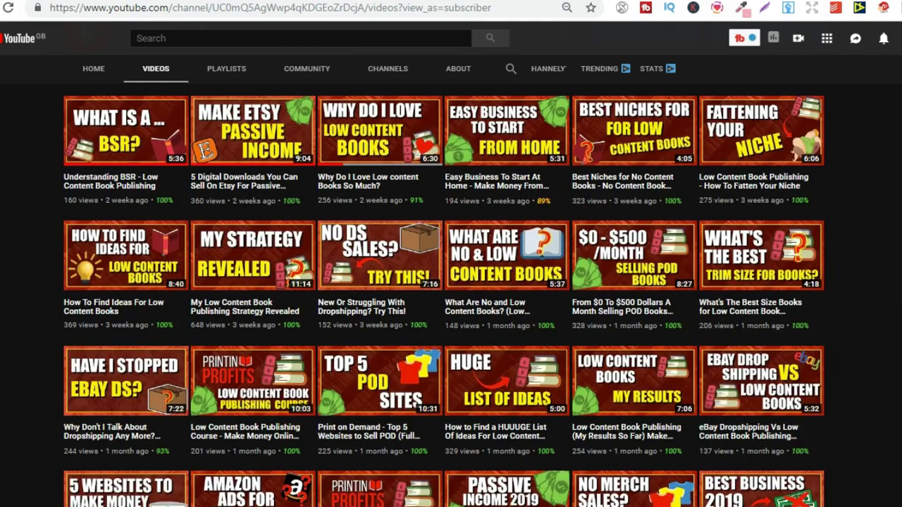
scroll(451, 282, up, 3)
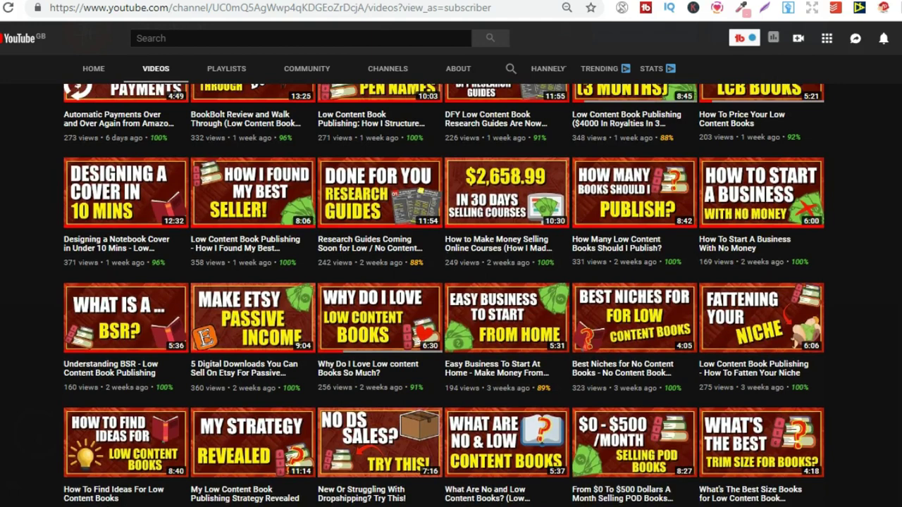
scroll(451, 282, up, 4)
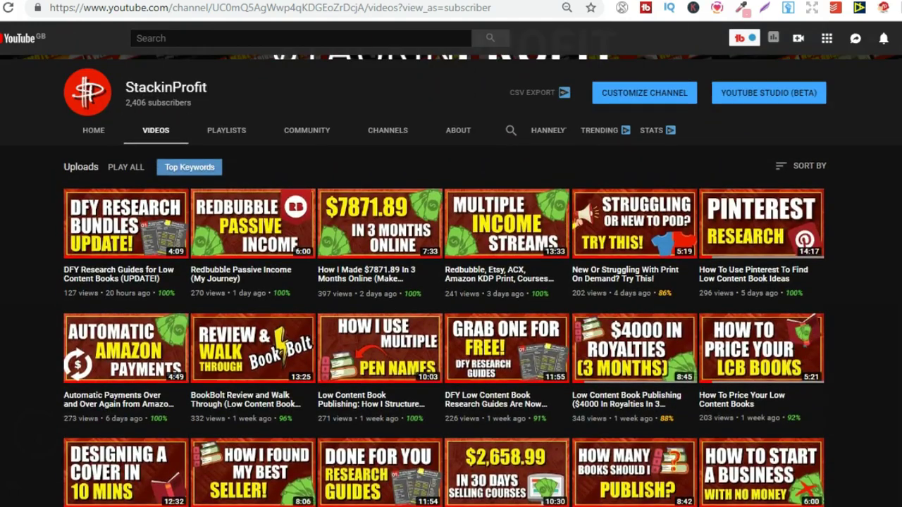
scroll(451, 282, up, 2)
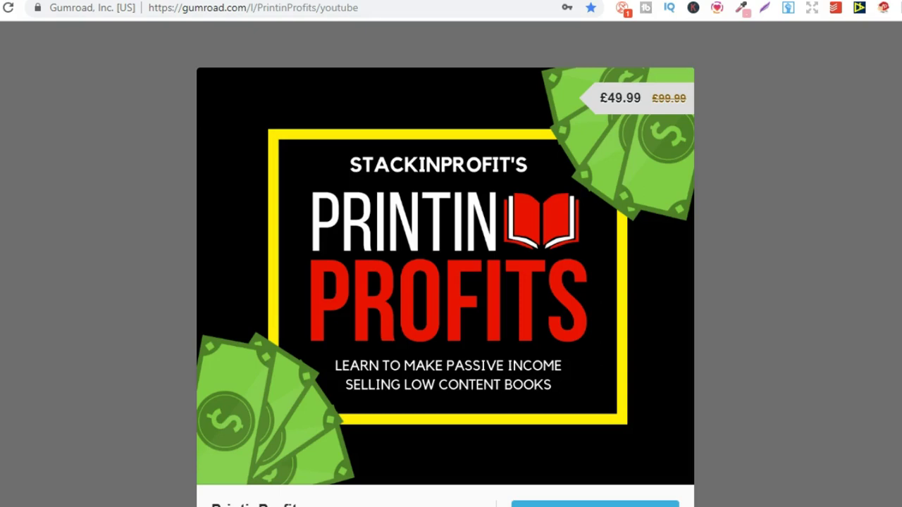
- Switch to the Tangent Templates site and show the Tangent Interiors gallery of paper templates
key(ctrl+Tab)
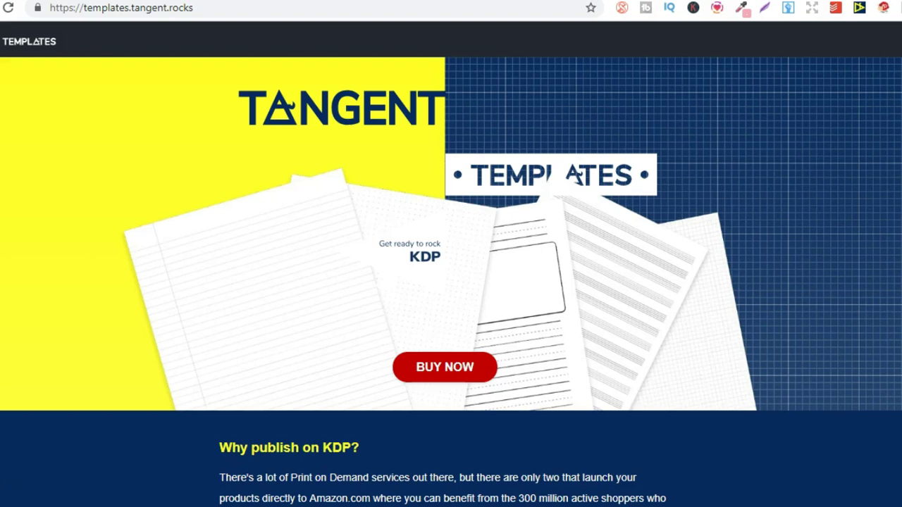
click(4, 427)
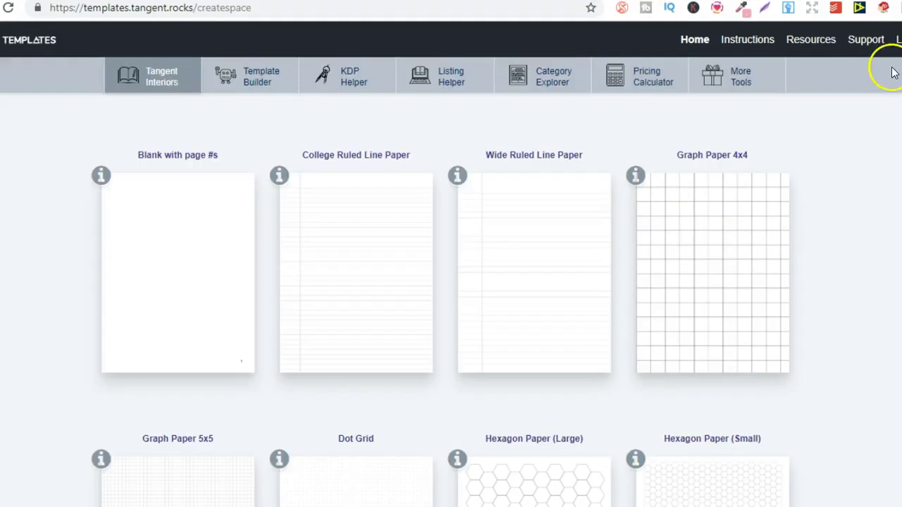
scroll(451, 282, down, 4)
scroll(451, 282, down, 10)
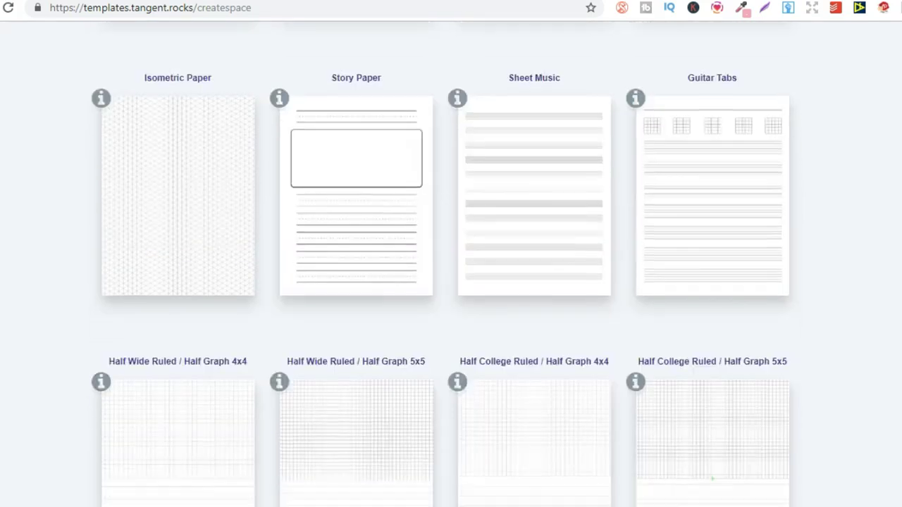
scroll(451, 282, down, 10)
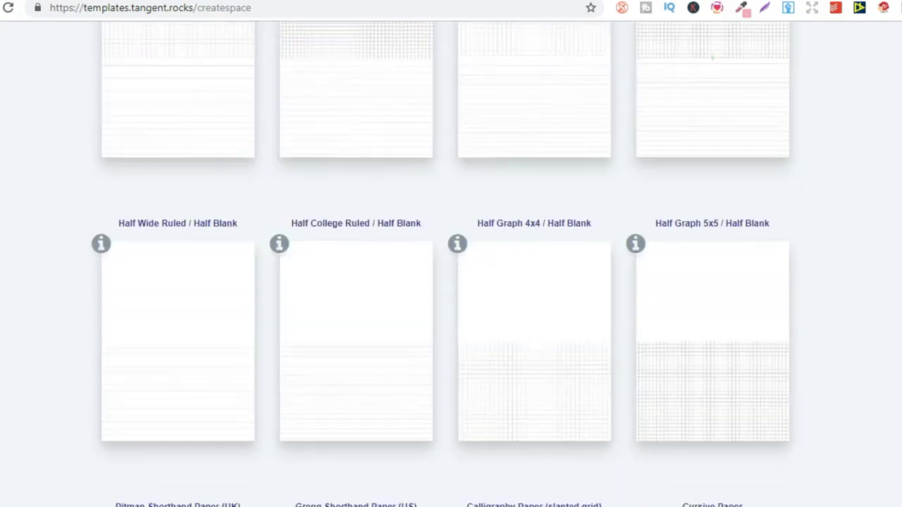
scroll(451, 282, up, 12)
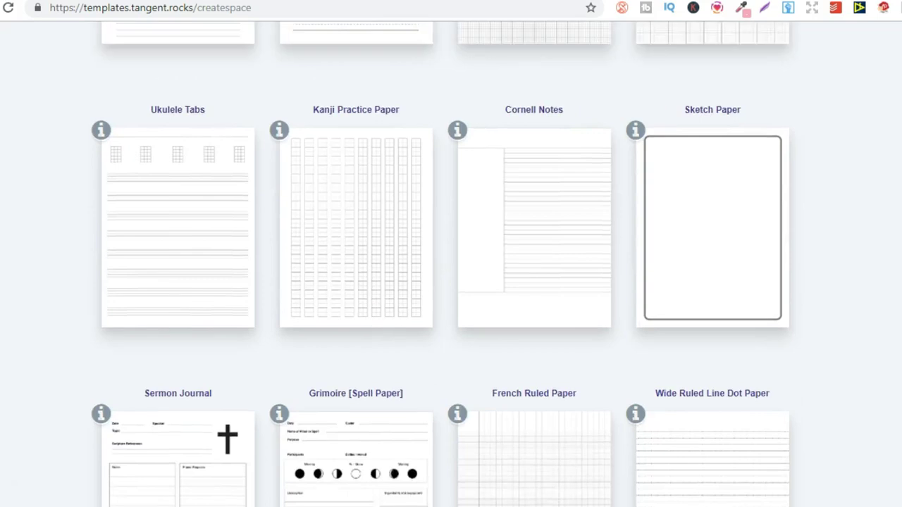
scroll(451, 282, up, 4)
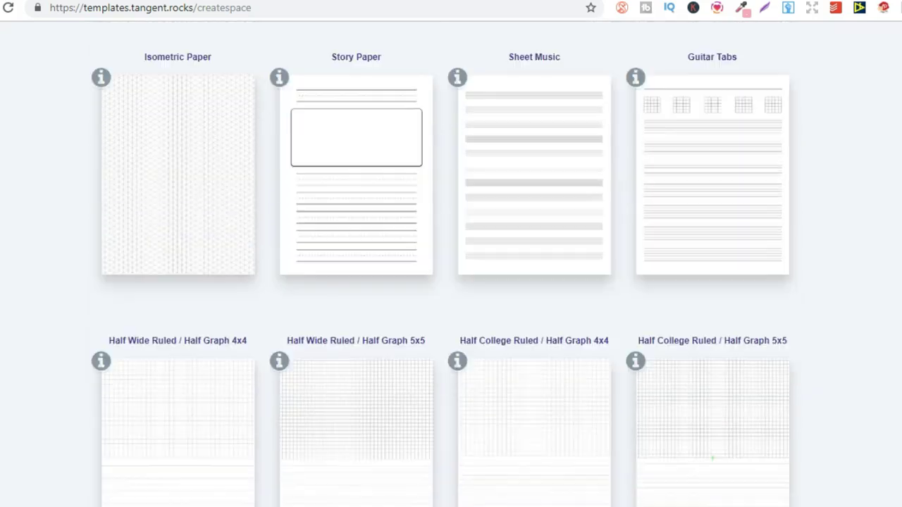
scroll(451, 282, up, 6)
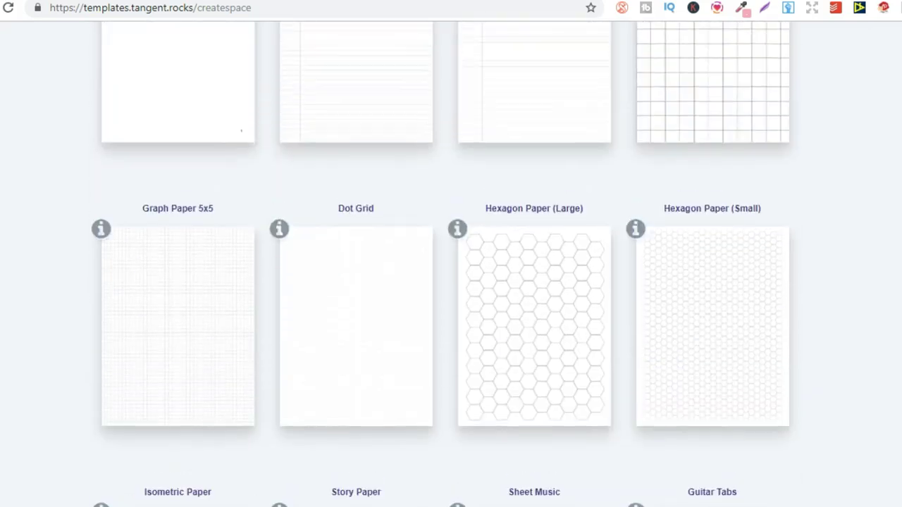
scroll(451, 282, up, 3)
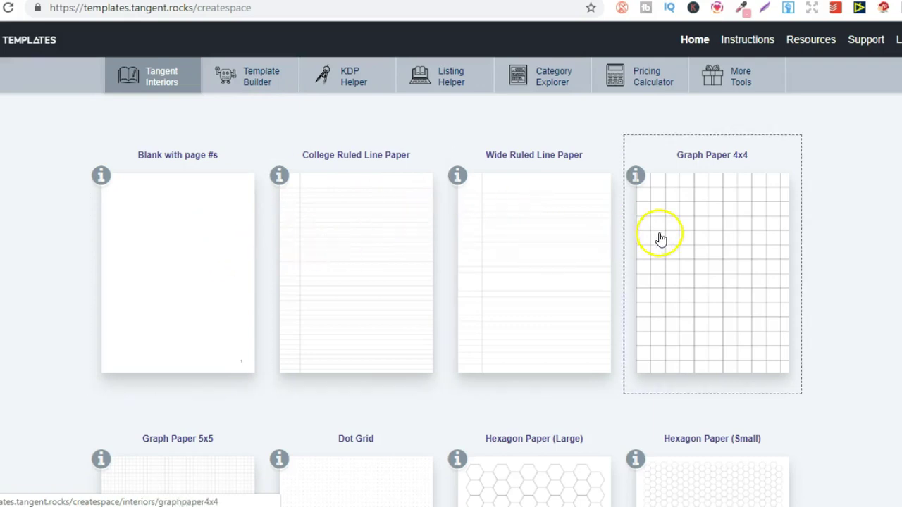
- Bring up the KDP Helper and review its 8.5 x 11 trim, 24 pages and White paper settings
click(352, 81)
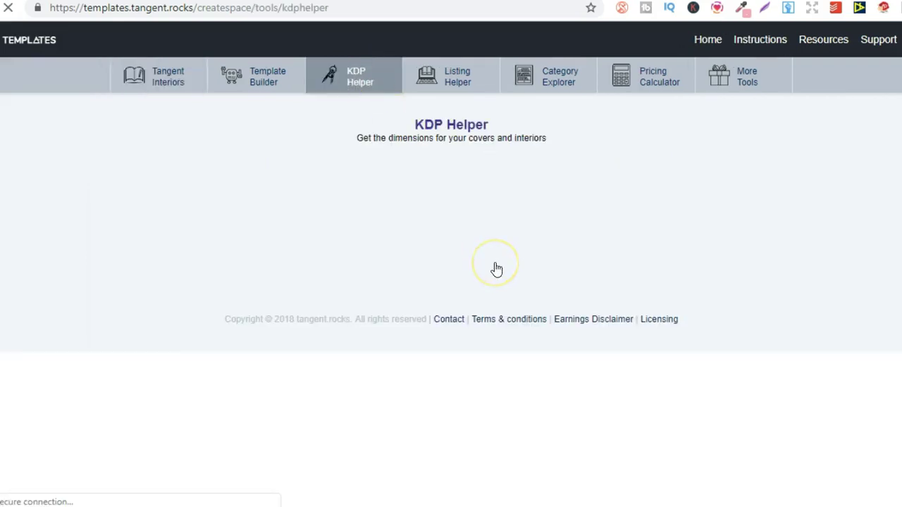
click(491, 264)
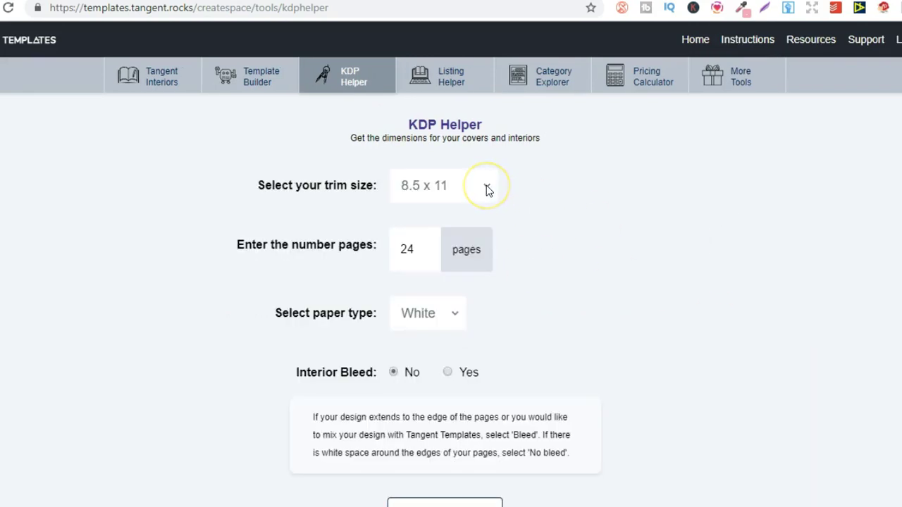
click(528, 226)
click(425, 252)
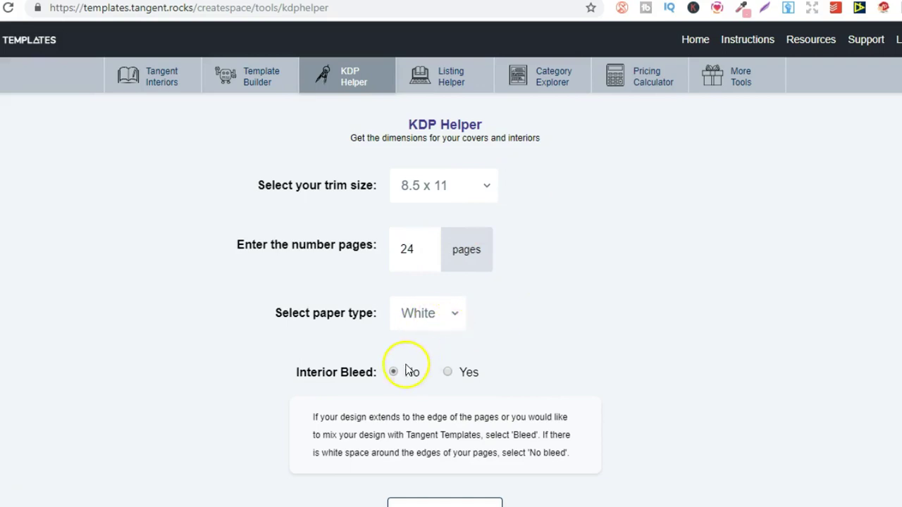
scroll(451, 282, down, 1)
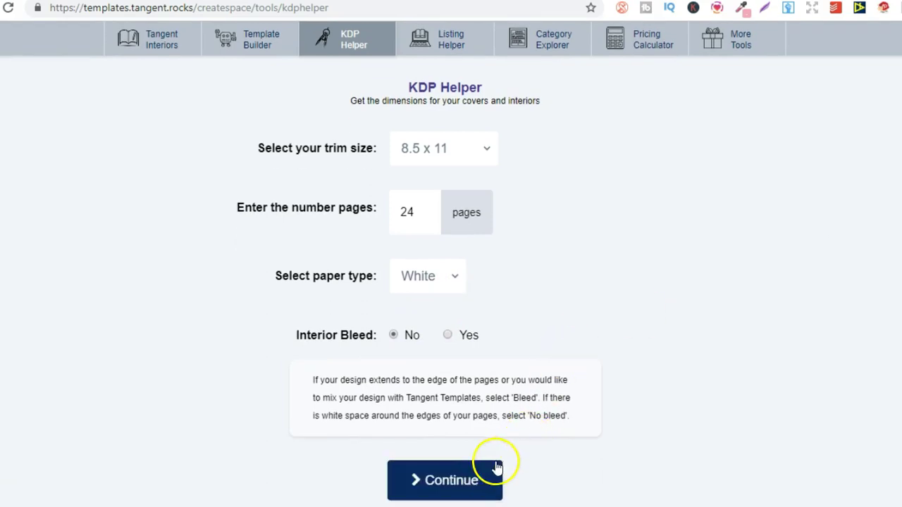
scroll(451, 282, up, 1)
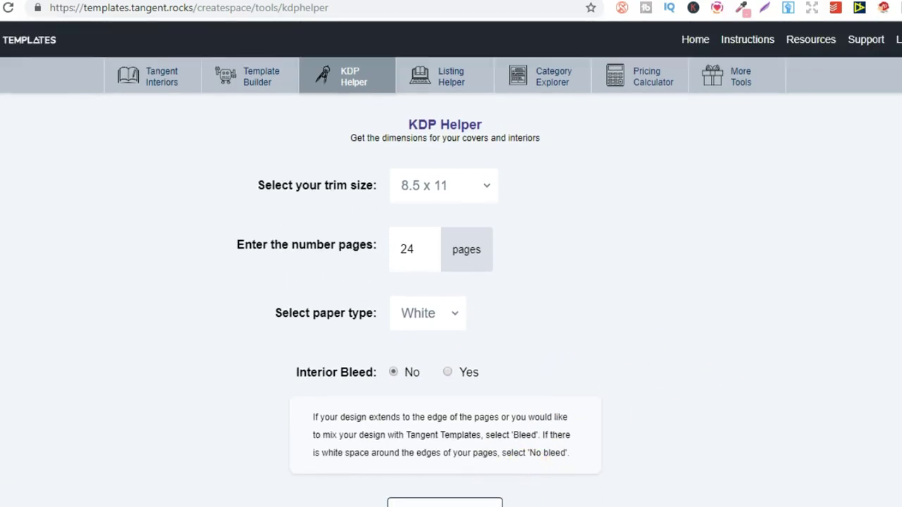
- Show the Listing Helper form and scroll down past its Keywords, Author and Notes fields
click(451, 84)
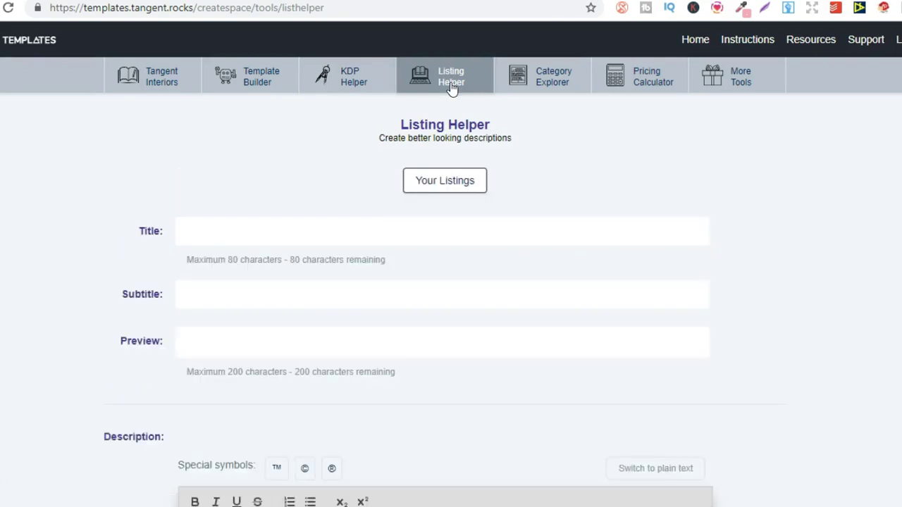
click(478, 80)
scroll(451, 282, down, 10)
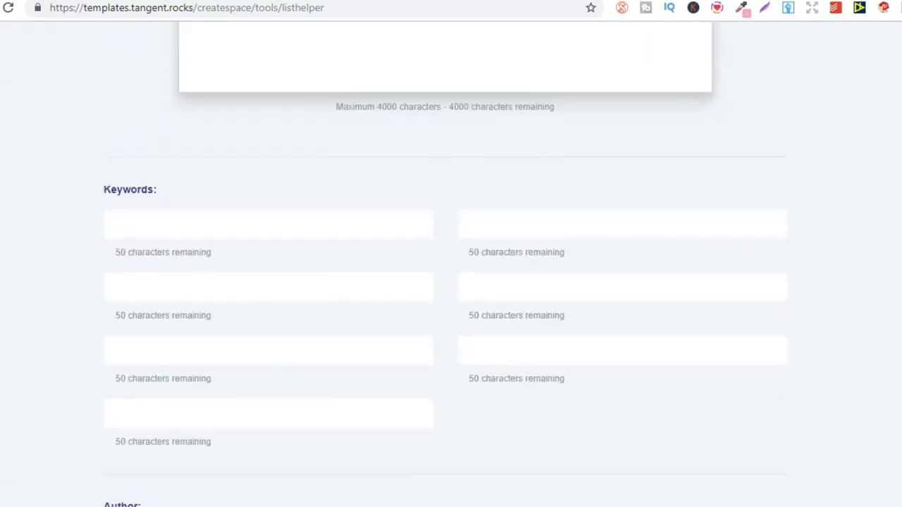
scroll(451, 282, down, 2)
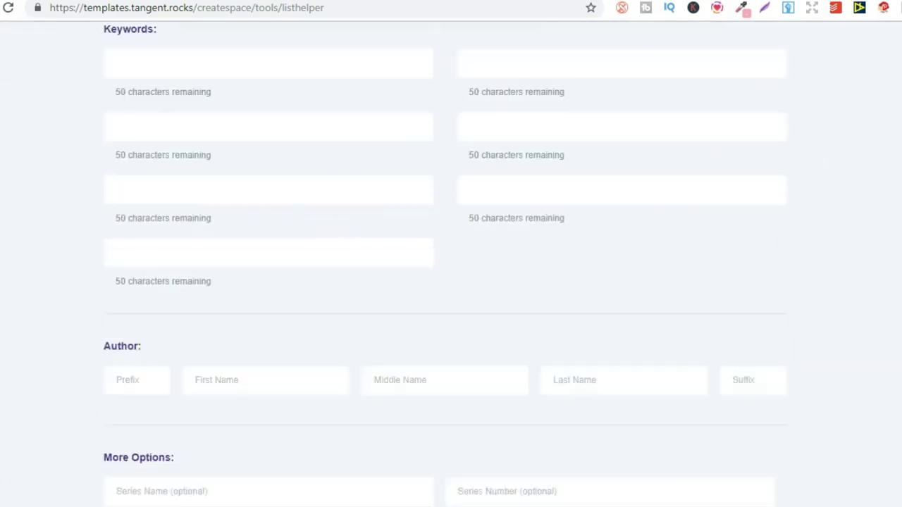
scroll(451, 282, down, 2)
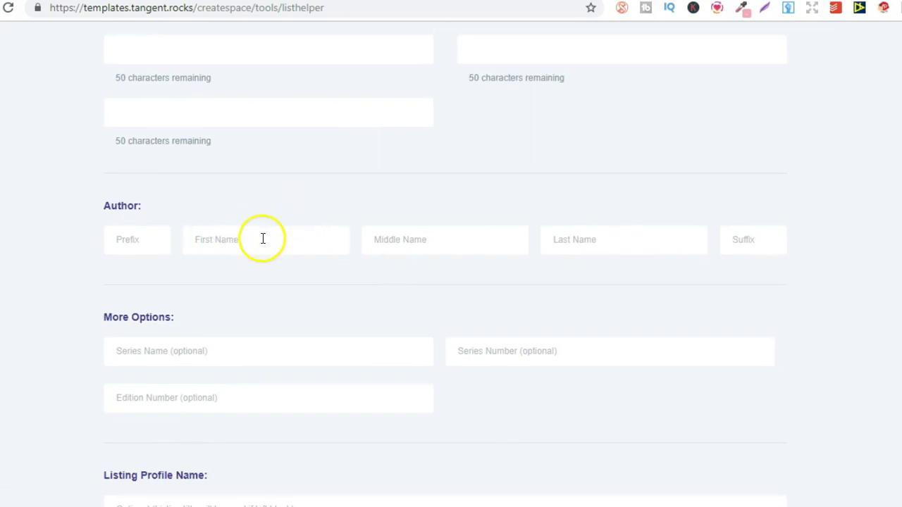
scroll(451, 282, down, 4)
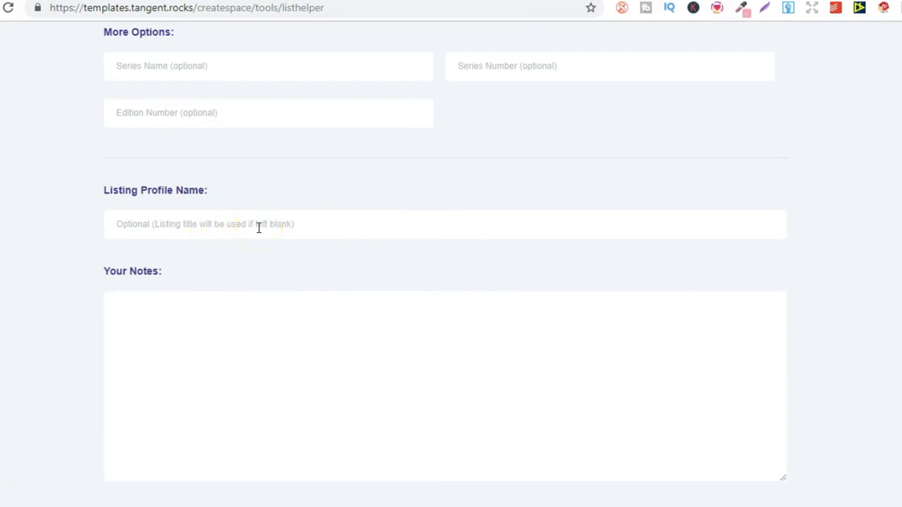
scroll(258, 226, down, 4)
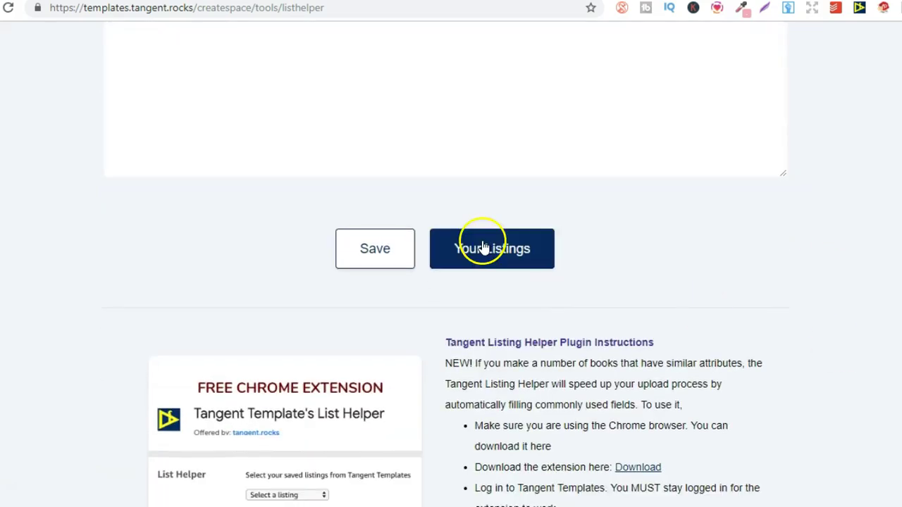
- Show the saved listings table, then dismiss it to get back to the Listing Helper form
click(463, 254)
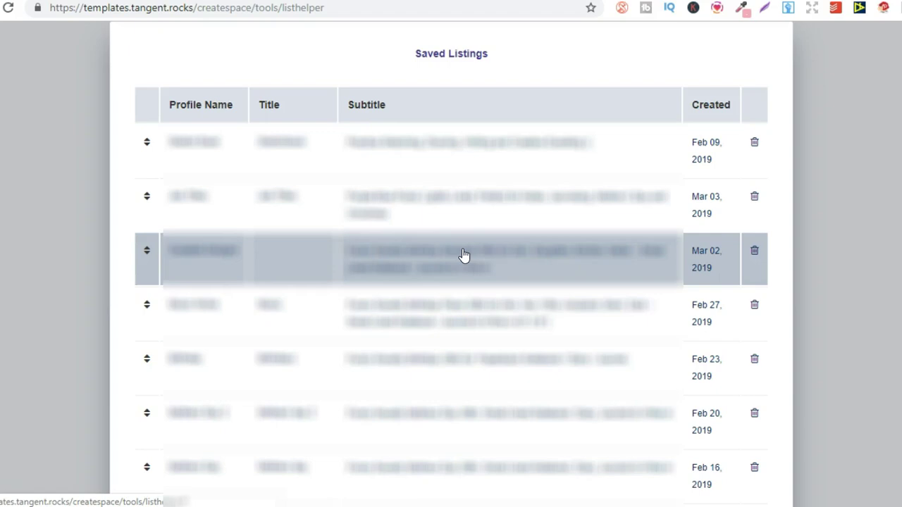
click(855, 109)
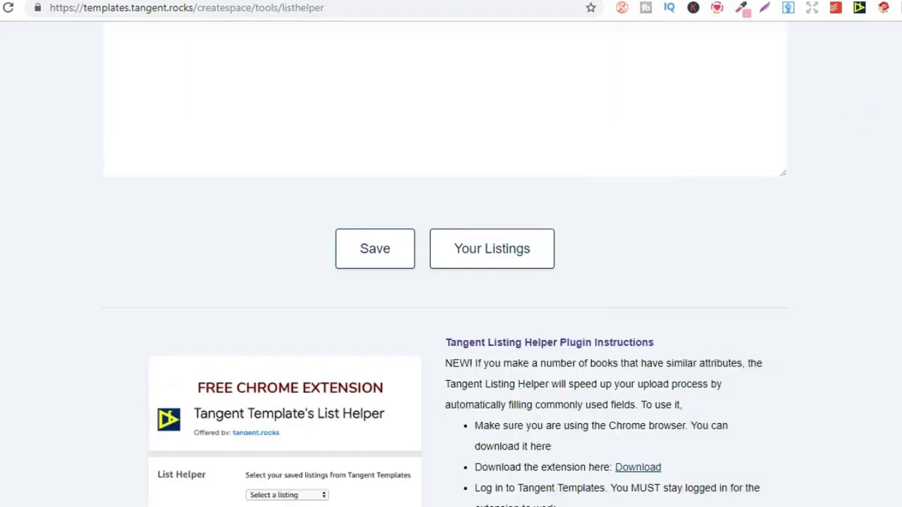
- Return to the top of the page and switch to the Amazon KDP paperback details tab
scroll(451, 282, up, 9)
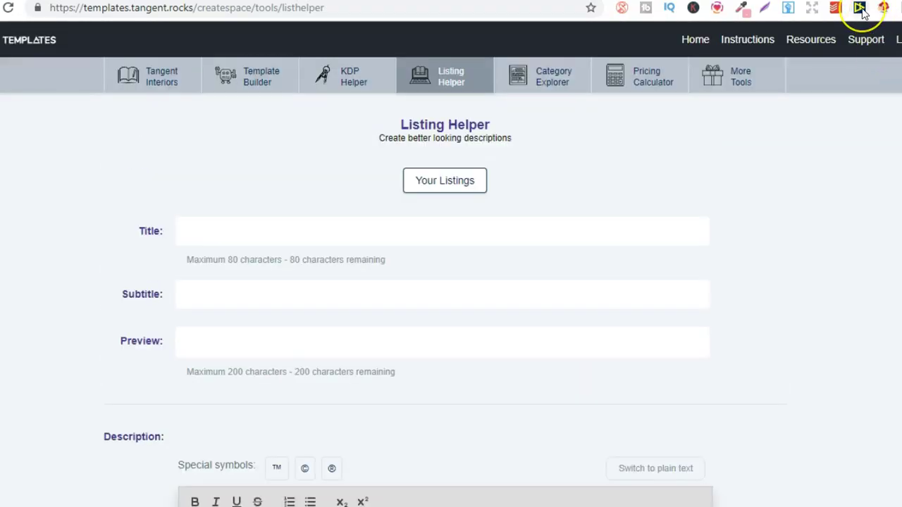
click(836, 23)
key(ctrl+Tab)
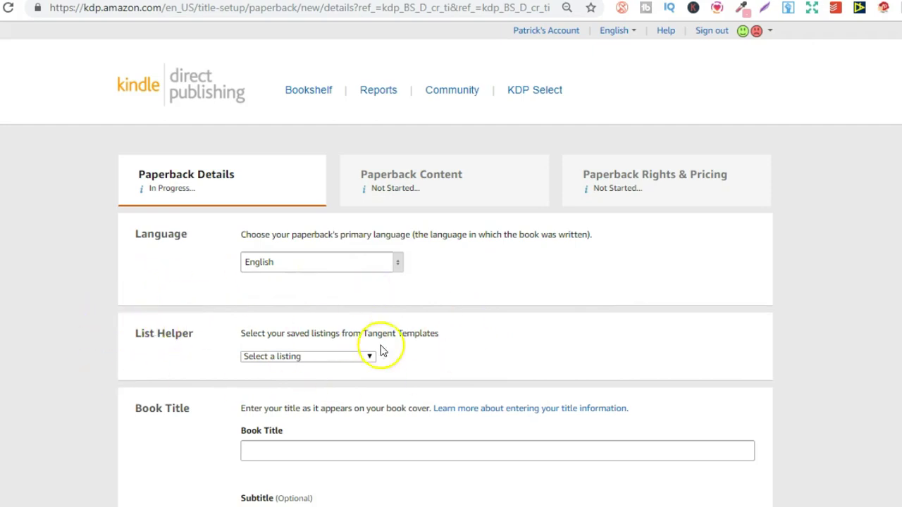
- Pick the first saved listing in the List Helper dropdown to auto-fill the KDP title and subtitle
click(359, 359)
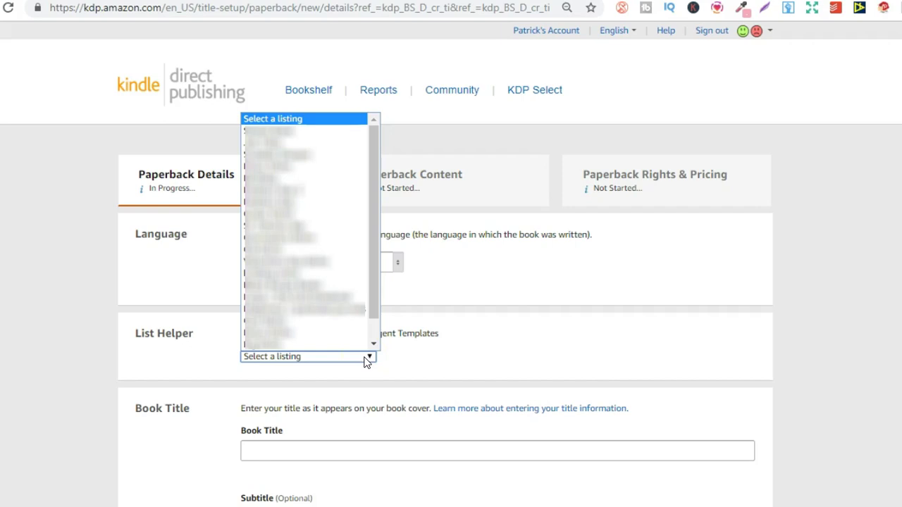
click(310, 134)
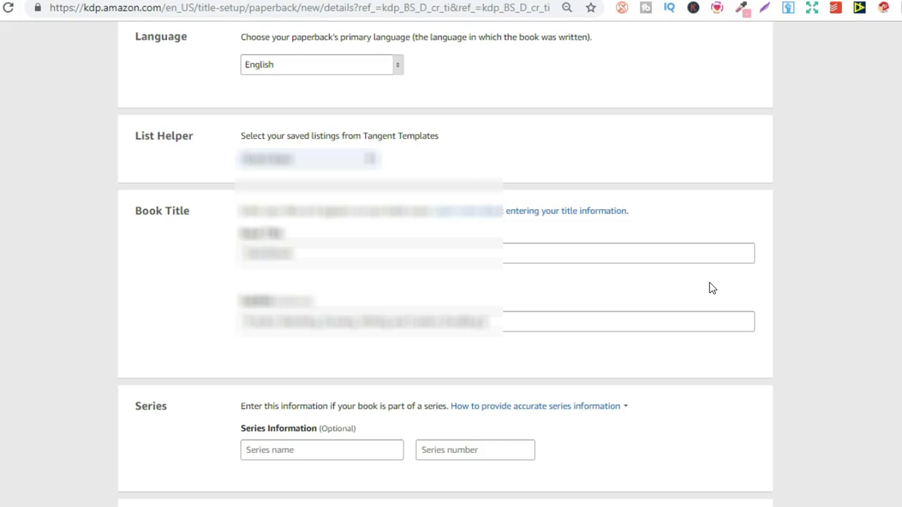
- Go to the Category Explorer and search the KDP categories for 'fishing'
click(687, 97)
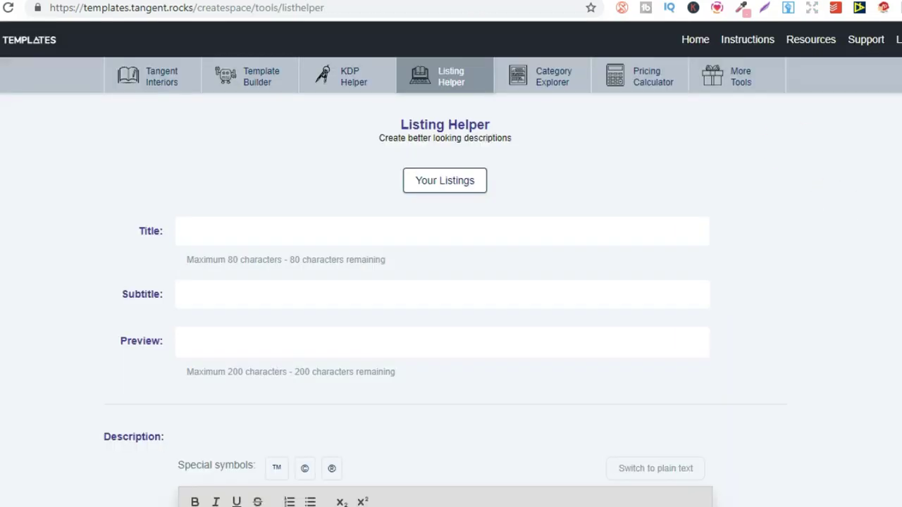
click(562, 84)
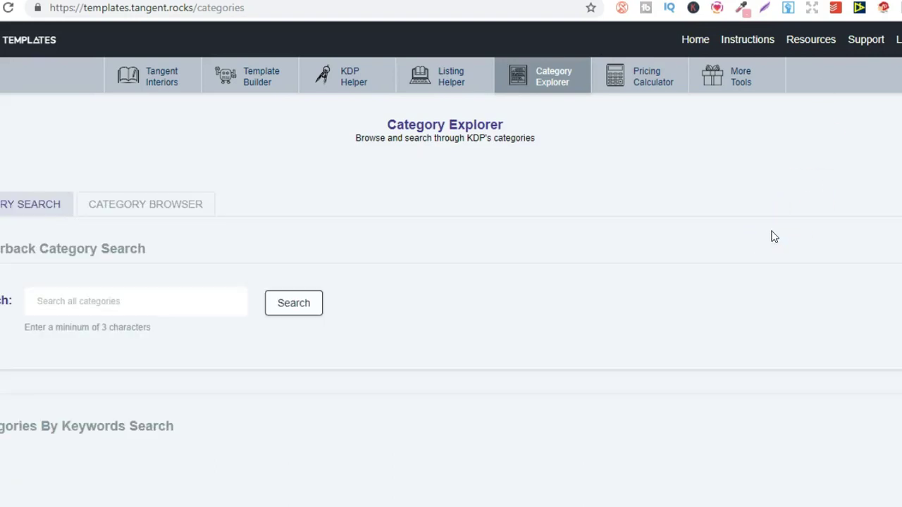
click(151, 298)
text(fishing)
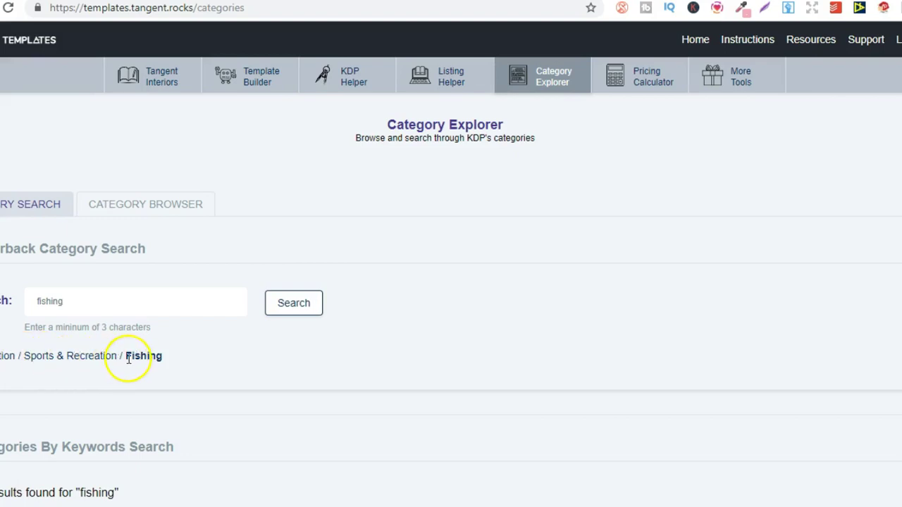
- Replace the search term with 'art' and scroll through the matching category paths
drag(164, 359, 1, 359)
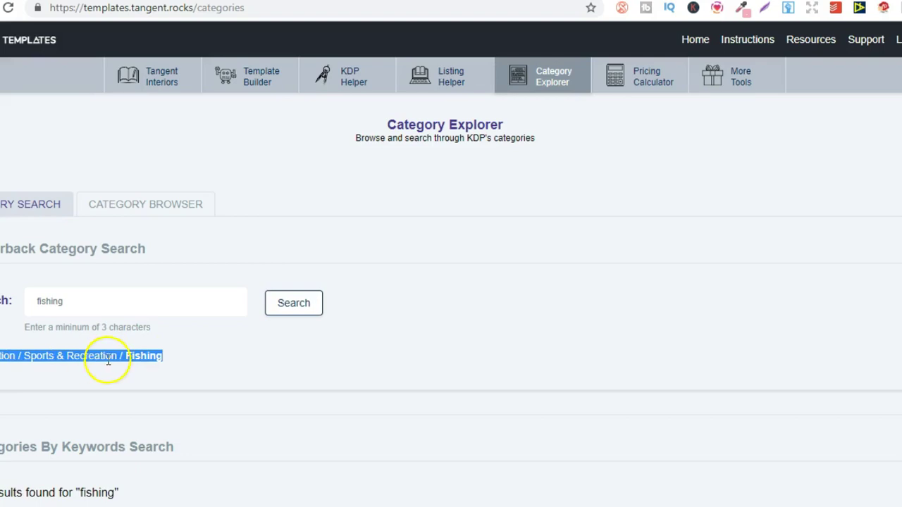
click(189, 359)
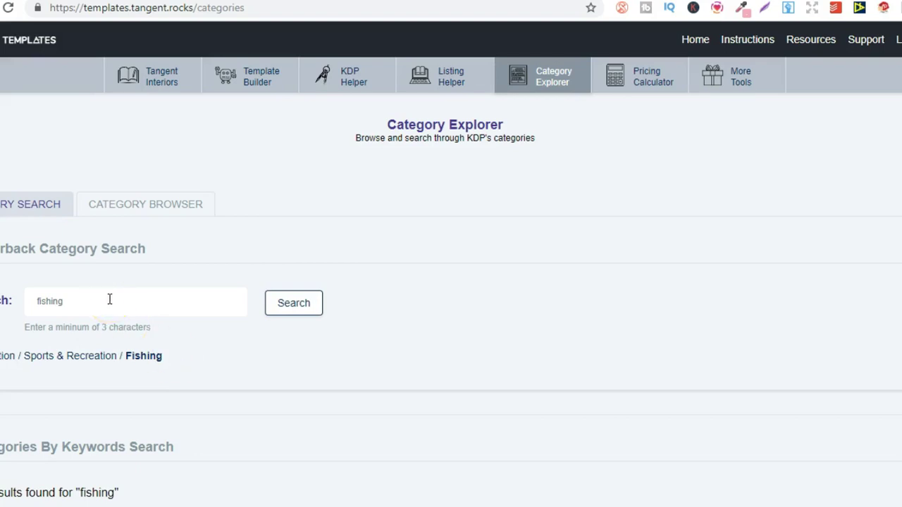
drag(109, 300, 26, 299)
text(art)
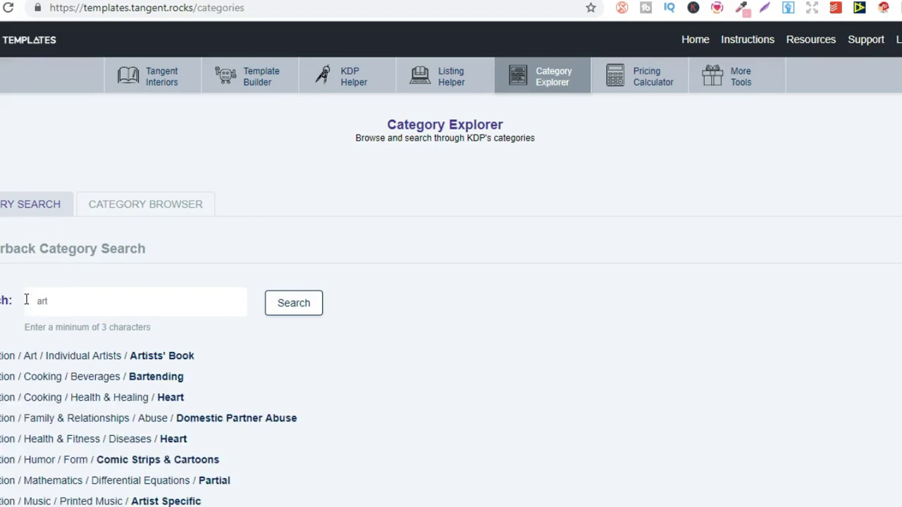
scroll(451, 282, down, 2)
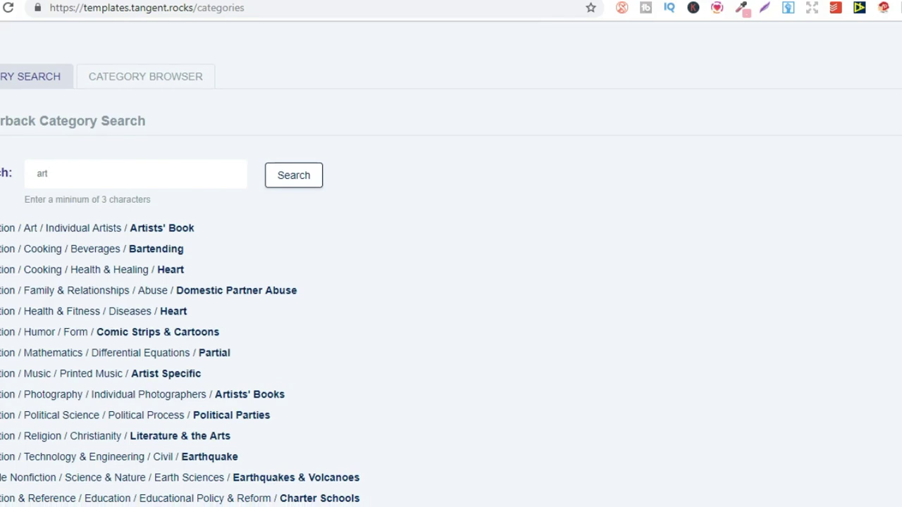
scroll(451, 282, down, 2)
scroll(451, 282, down, 2)
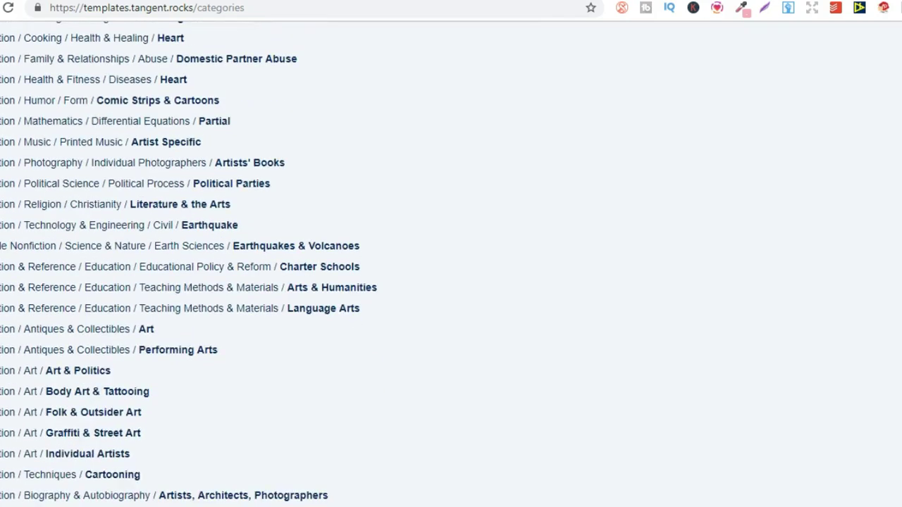
scroll(451, 282, up, 3)
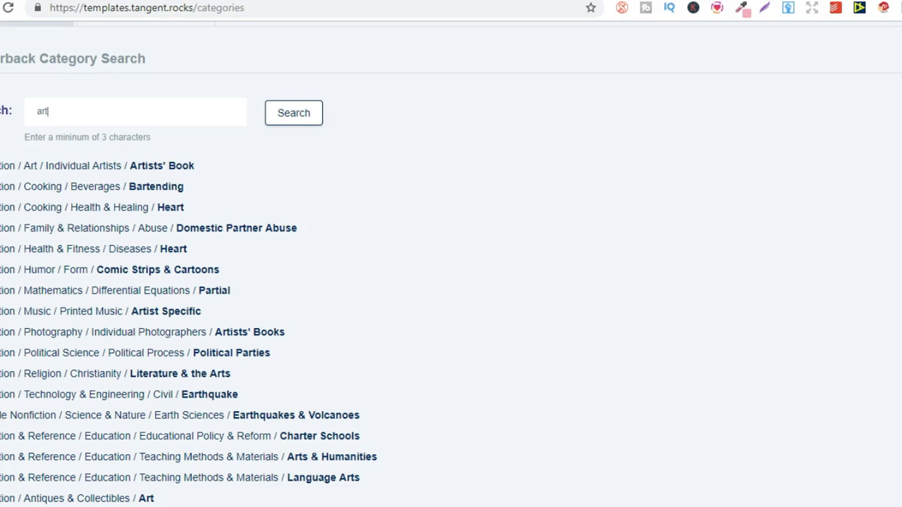
scroll(451, 282, up, 3)
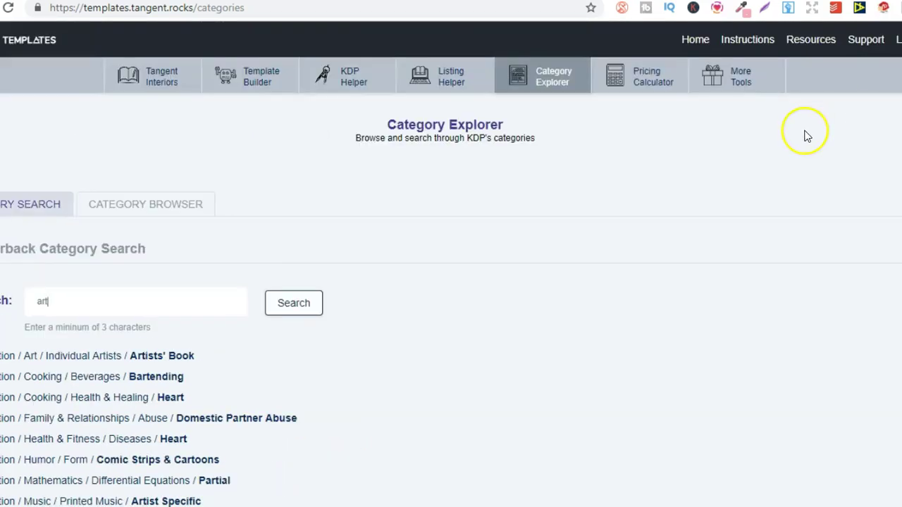
- Calculate Pricing Calculator costs for Black ink, 120 pages and an $8.99 list price
click(649, 86)
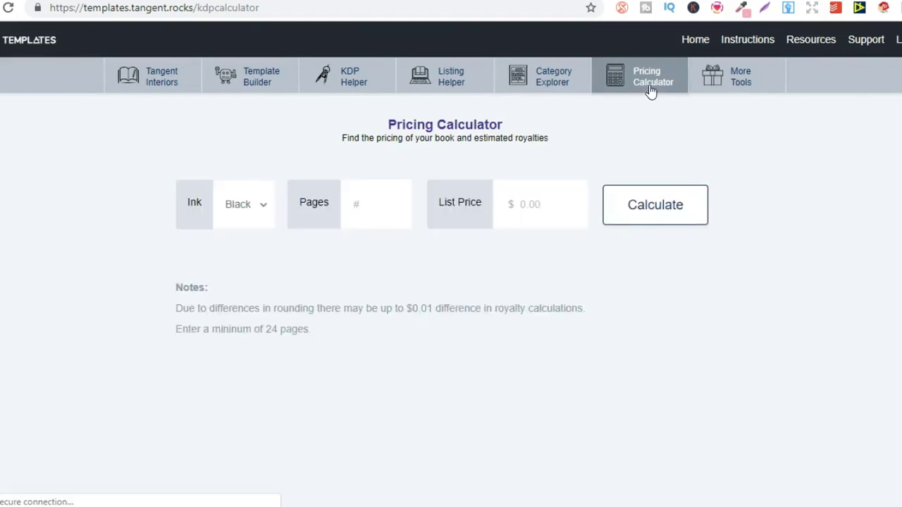
click(241, 206)
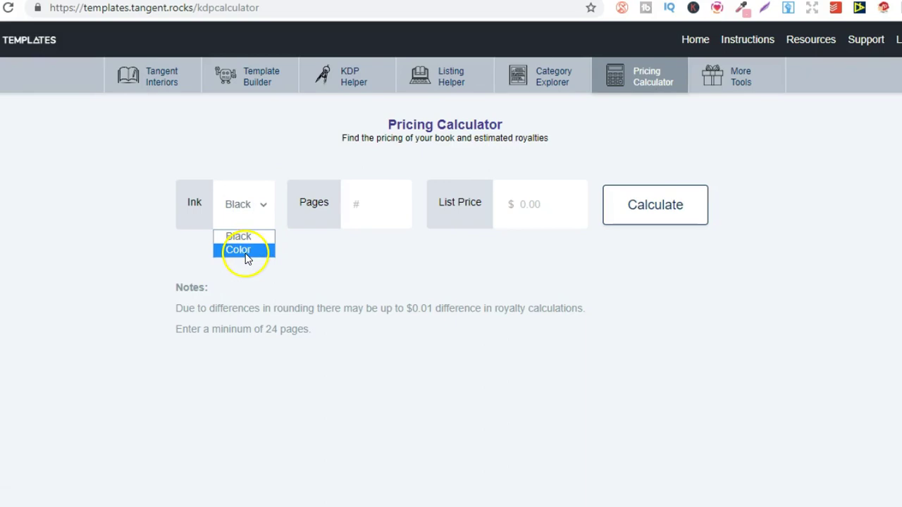
click(380, 211)
text(120)
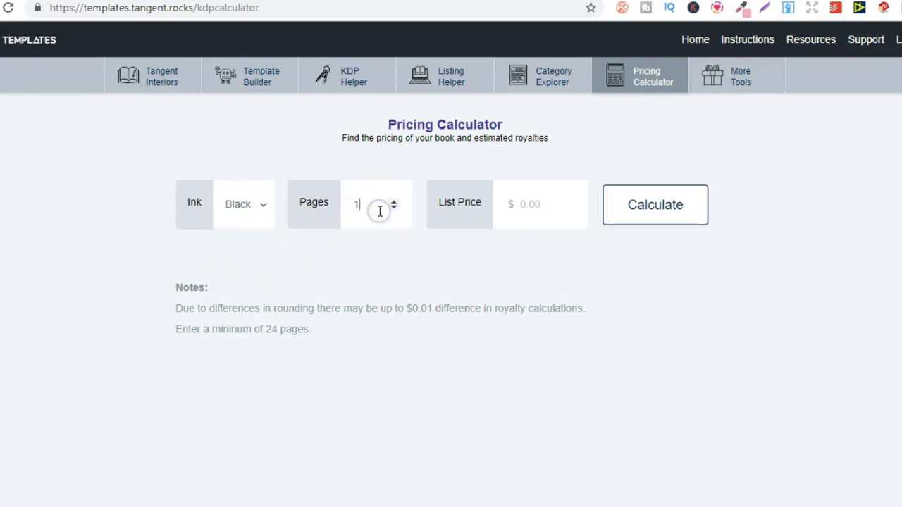
click(521, 202)
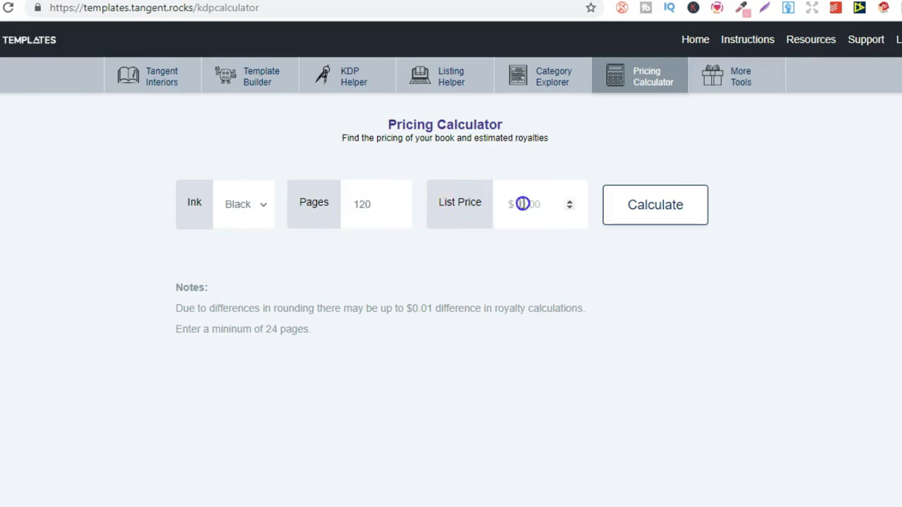
click(535, 198)
text(8.99)
click(583, 192)
click(636, 205)
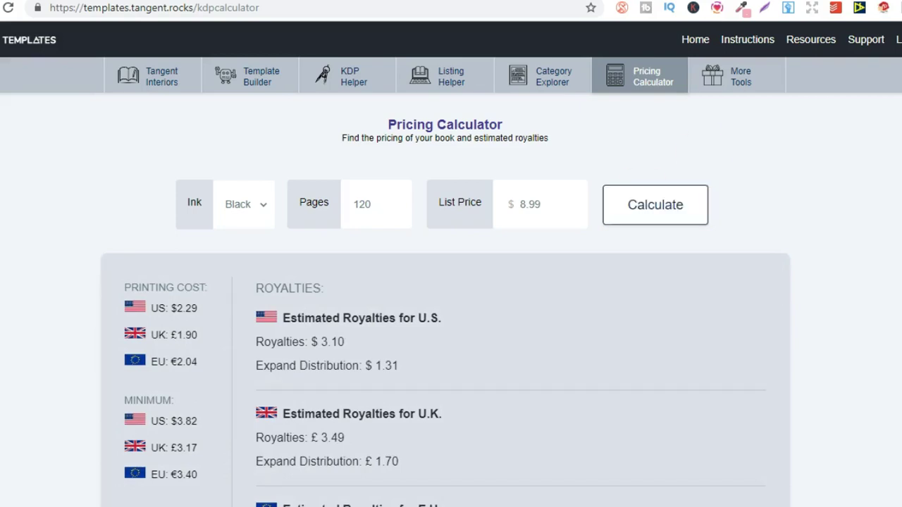
- Review the results and highlight the $3.10 U.S. royalty amount
scroll(451, 282, down, 2)
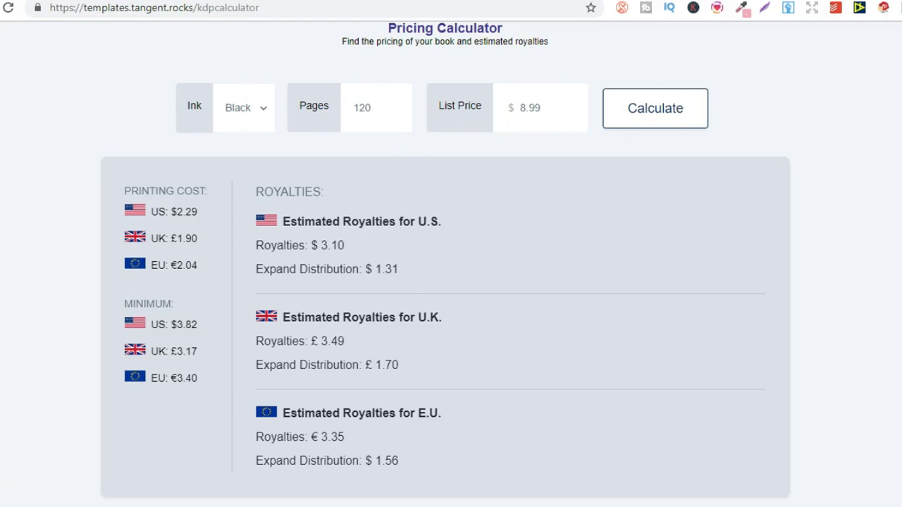
scroll(446, 260, down, 1)
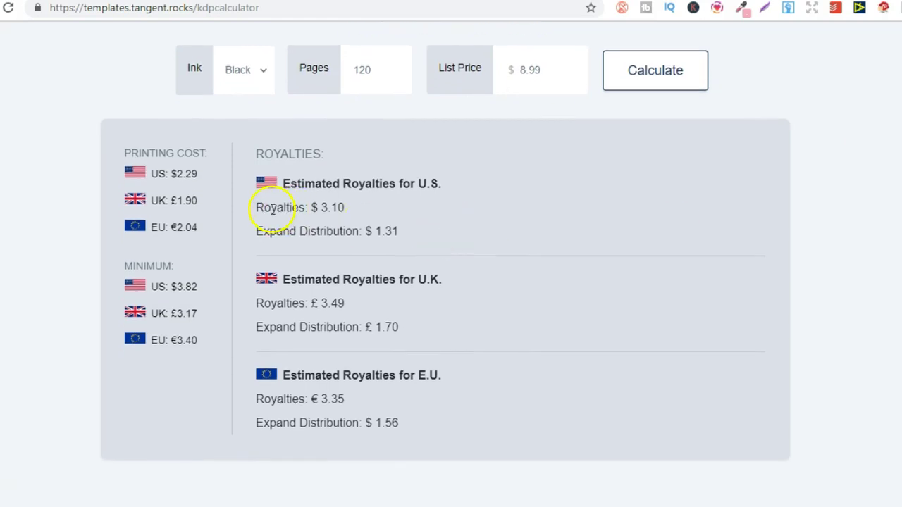
click(323, 207)
drag(322, 207, 347, 207)
scroll(537, 397, up, 2)
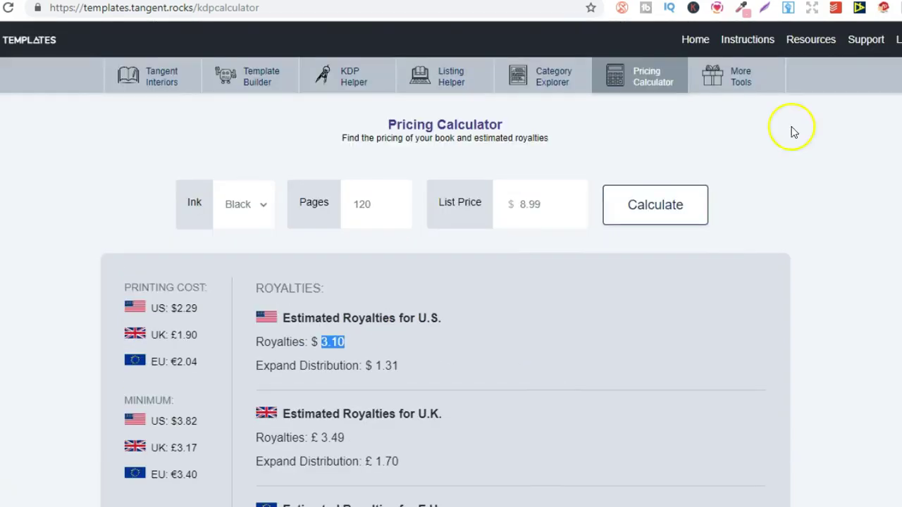
- Browse More Tools' cover panels, DPI Calculator and Trademark checker, then return to Listing Helper
click(743, 81)
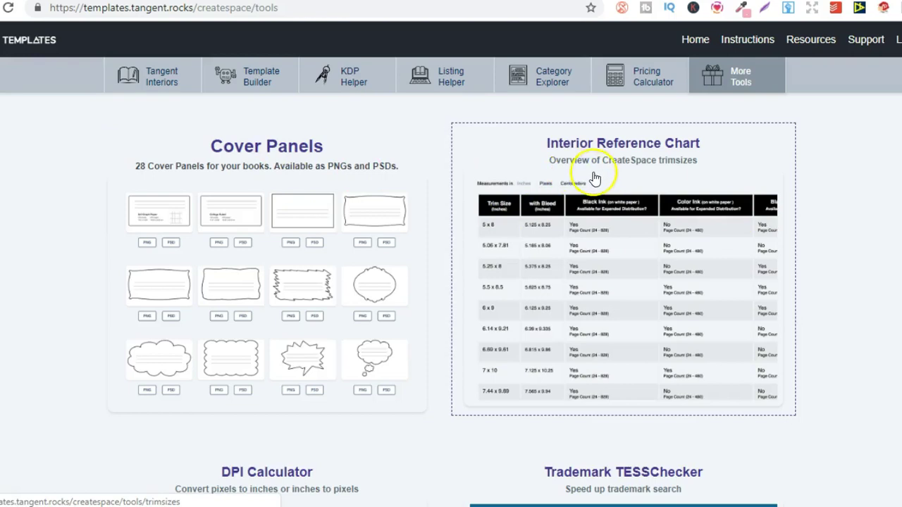
scroll(731, 172, down, 4)
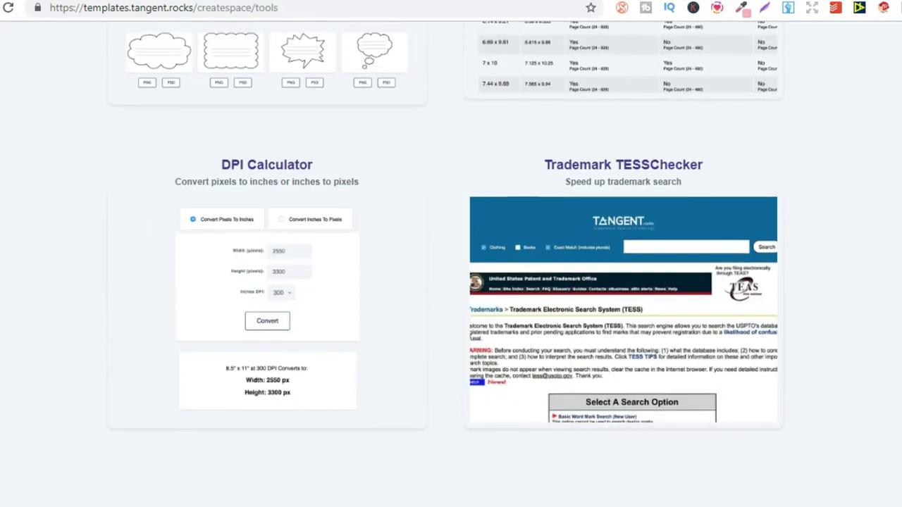
scroll(451, 254, up, 5)
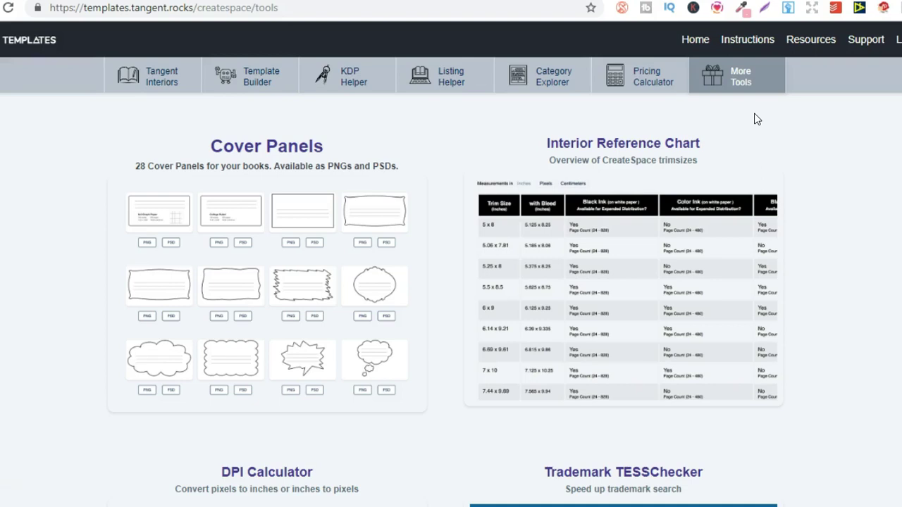
click(156, 106)
- Switch to the Listing Helper, showing an empty form with 80 title and 200 preview characters free
click(442, 73)
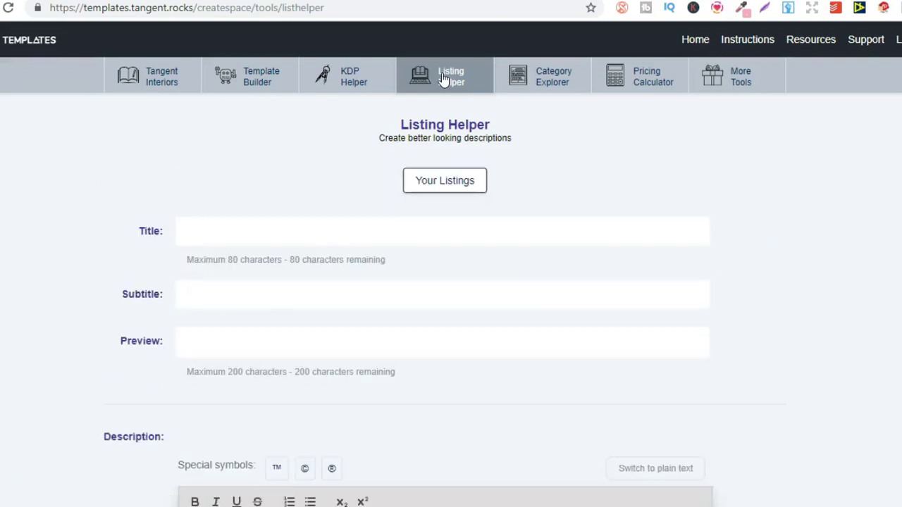
- Go back to the 'Get ready to rock KDP' homepage and log out of the account
click(711, 217)
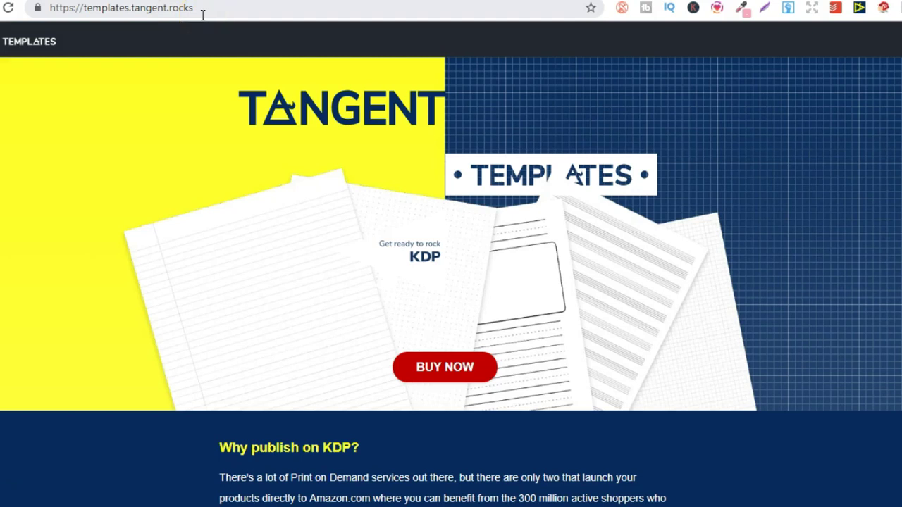
click(474, 371)
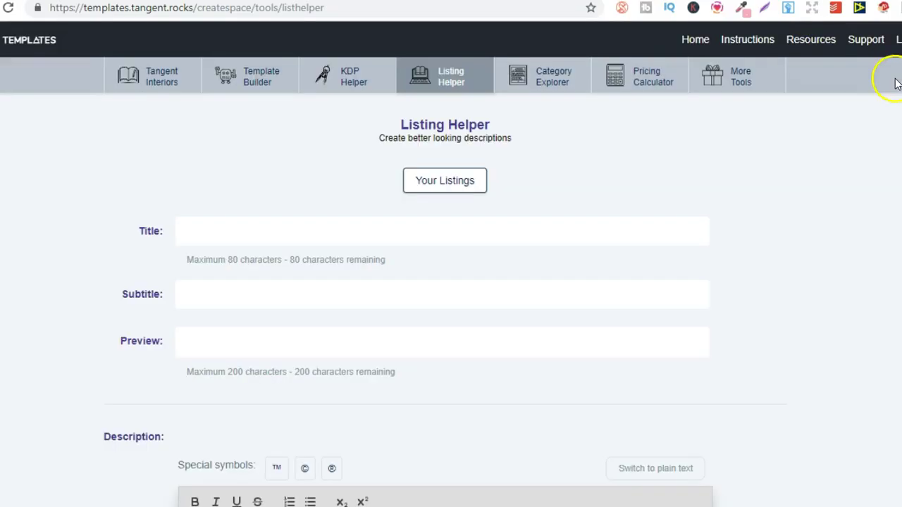
click(898, 40)
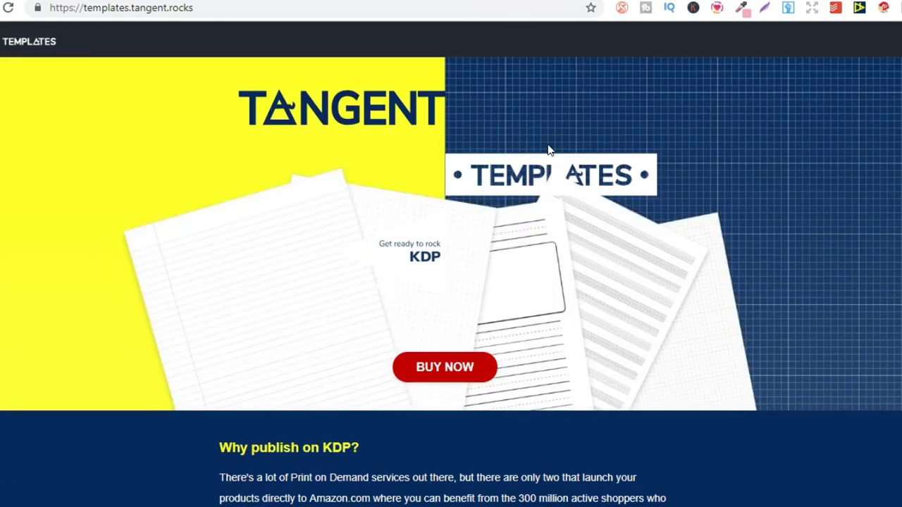
- Open the BUY NOW registration page, highlight its $59 price, then go back home
click(451, 368)
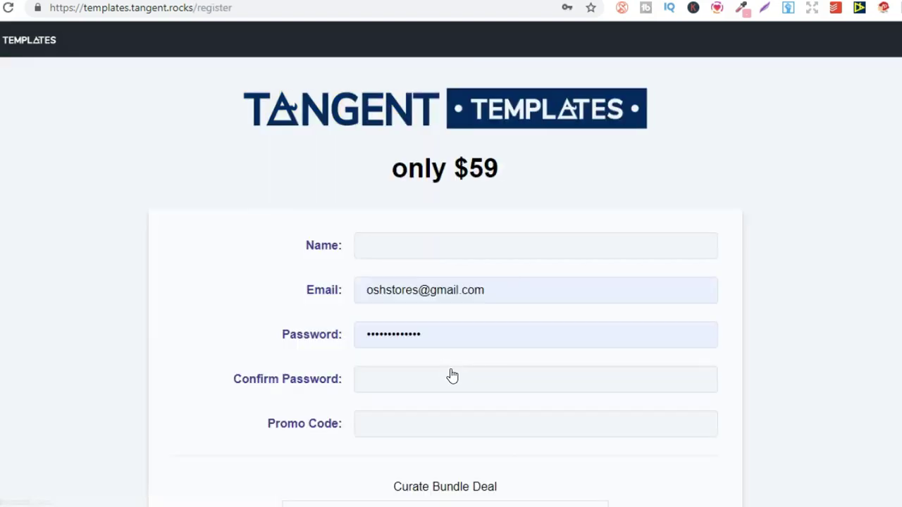
drag(469, 168, 507, 170)
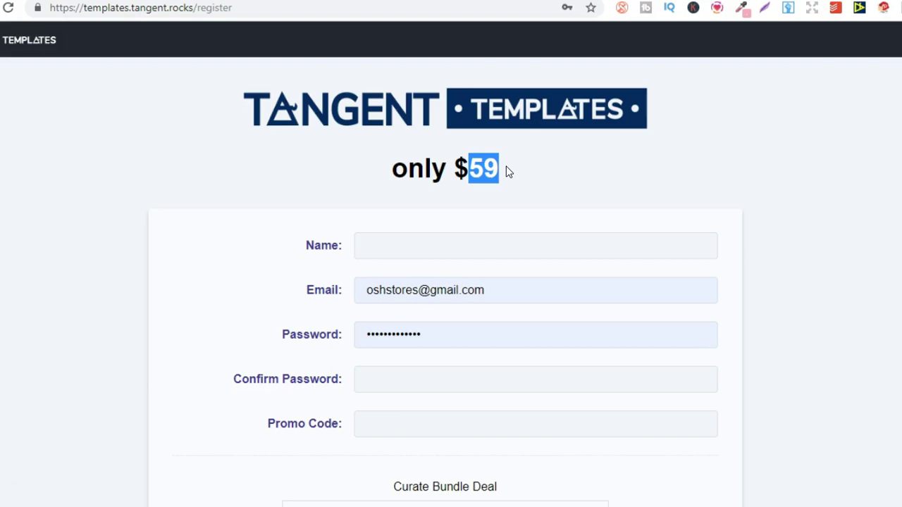
key(alt+Left)
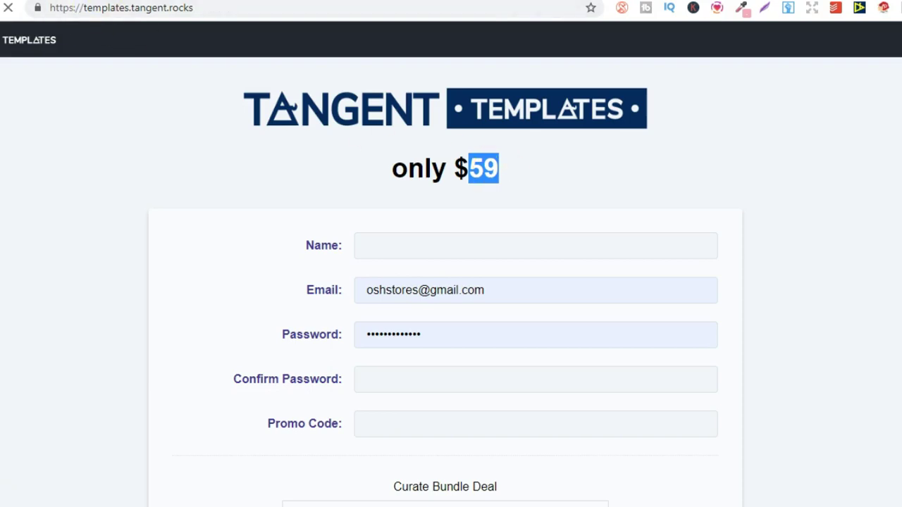